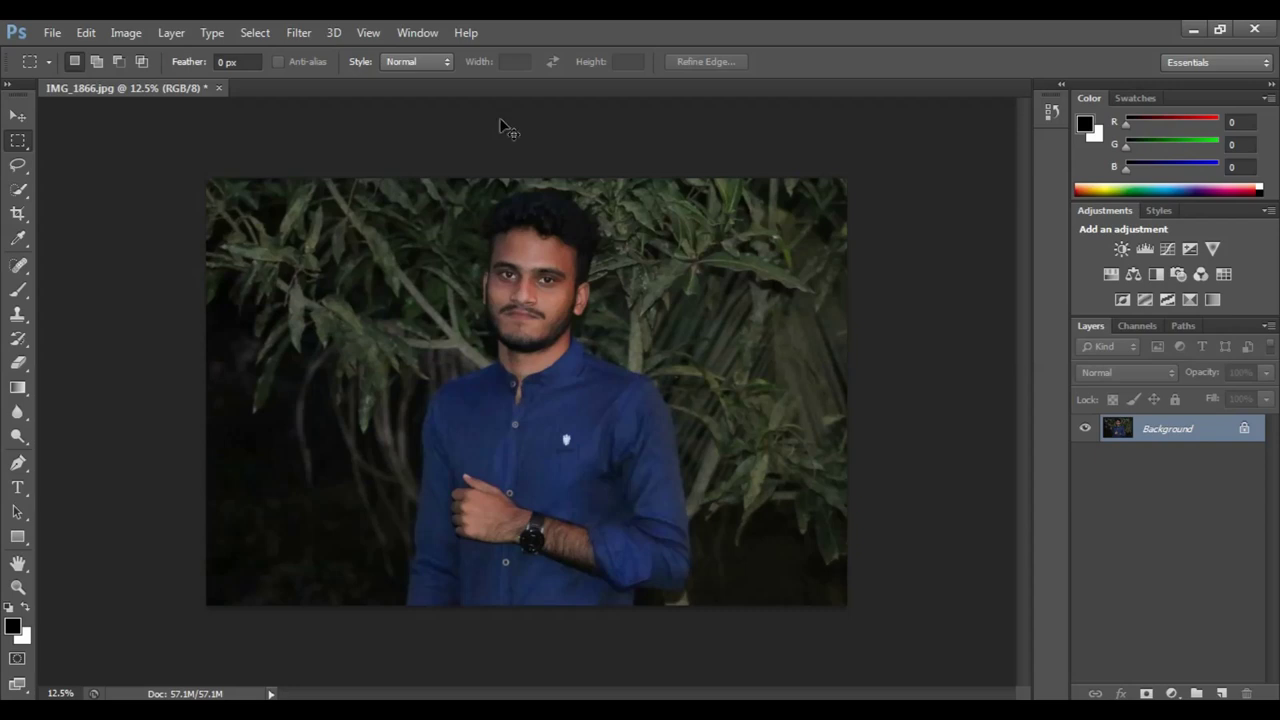
- Zoom the portrait view in from 12.5% to 16.67%
key("ctrl+plus")
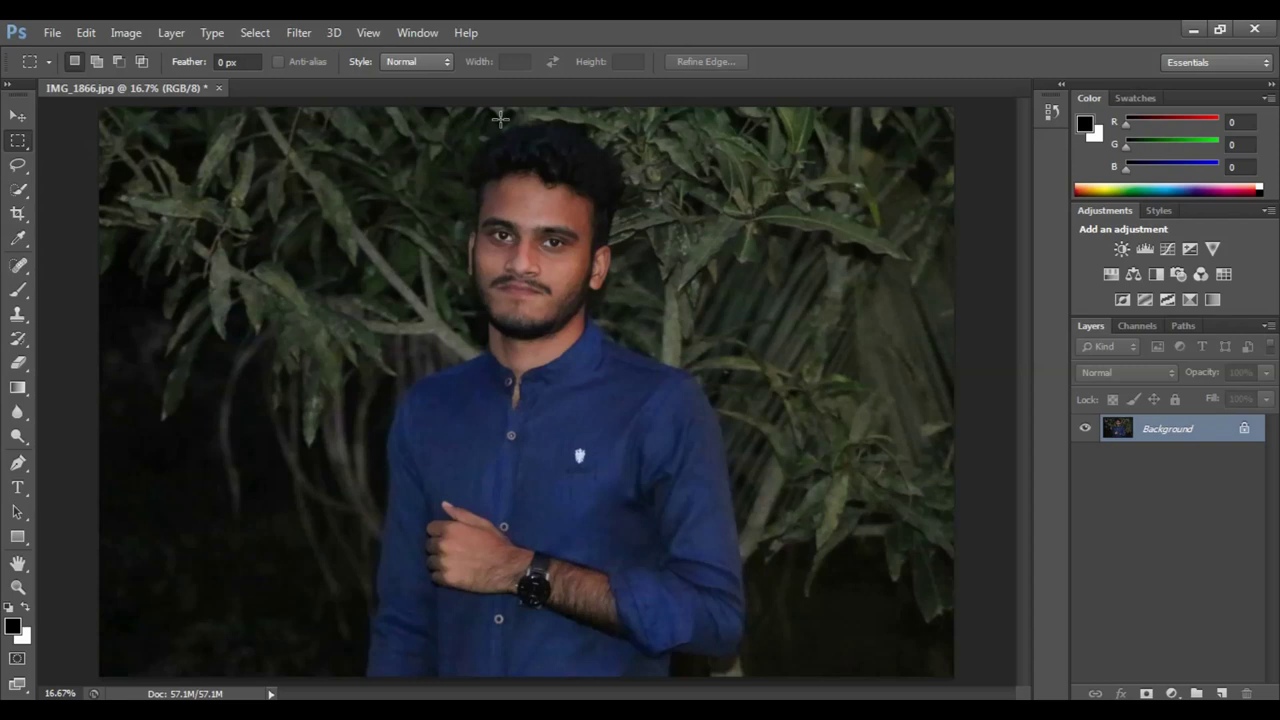
key("ctrl+m")
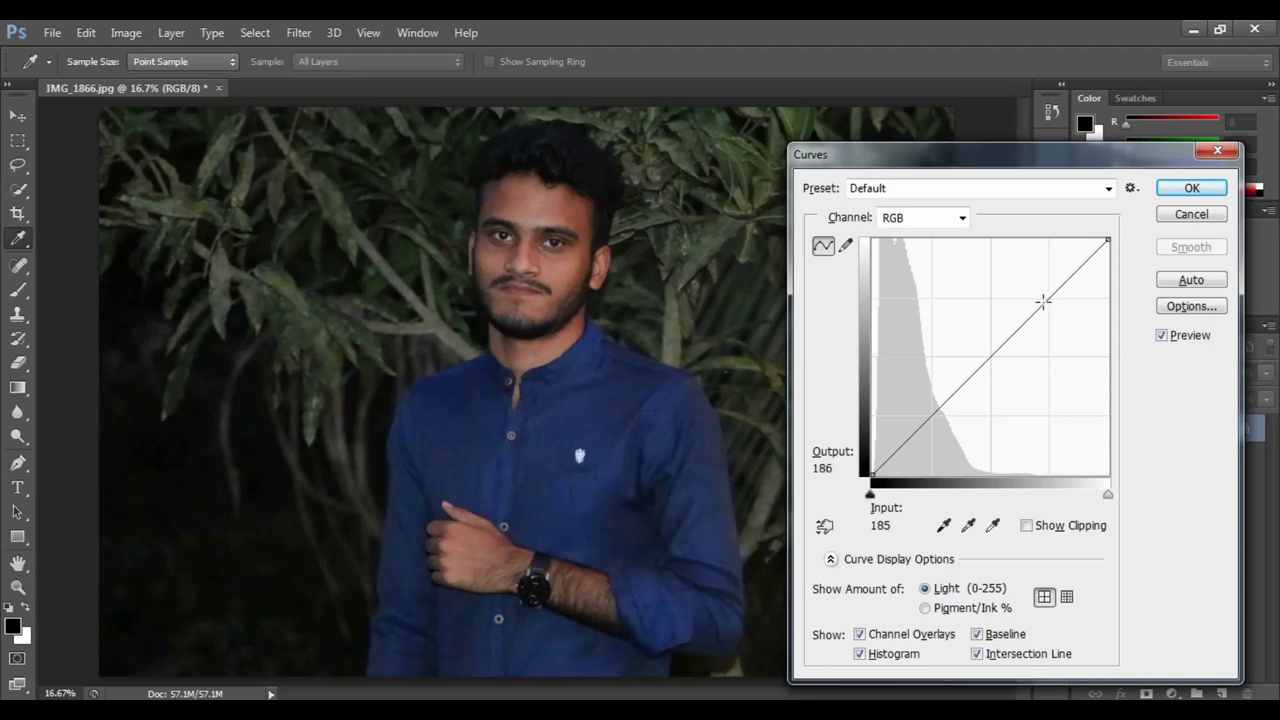
left_click_drag(1043, 301, 1012, 266)
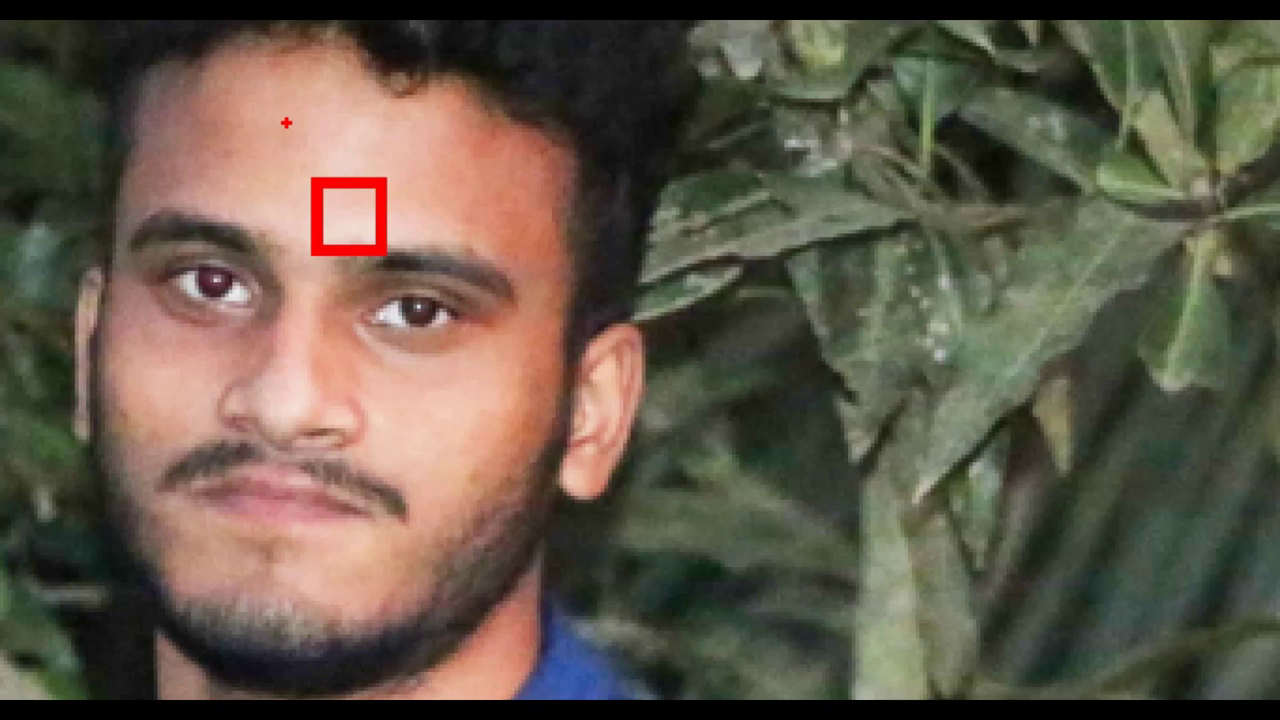
left_click_drag(248, 366, 318, 426)
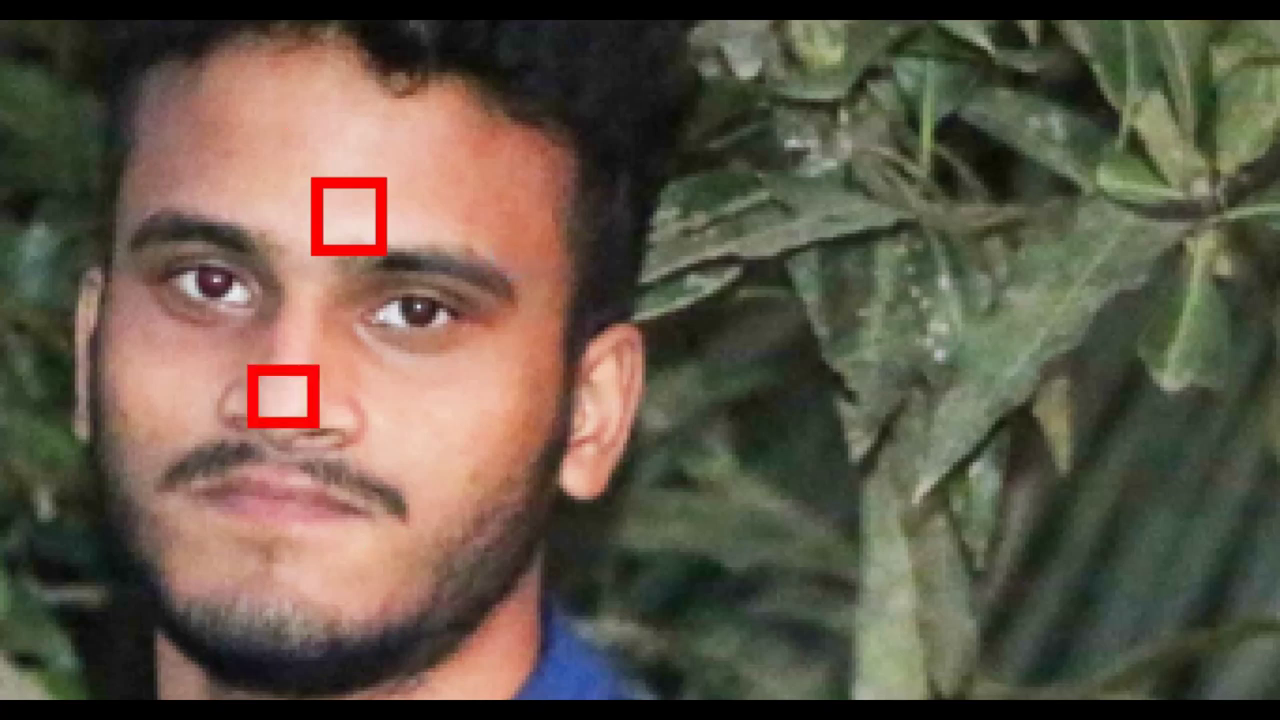
left_click_drag(422, 381, 520, 440)
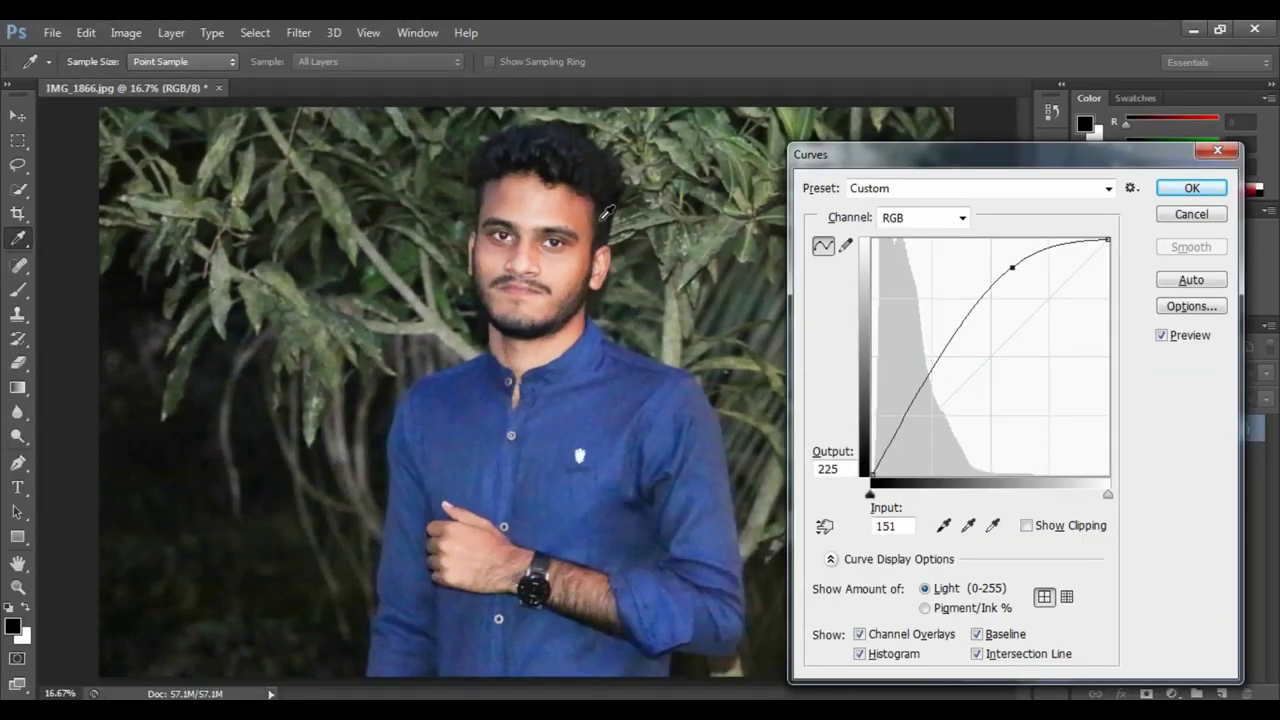
left_click(1184, 222)
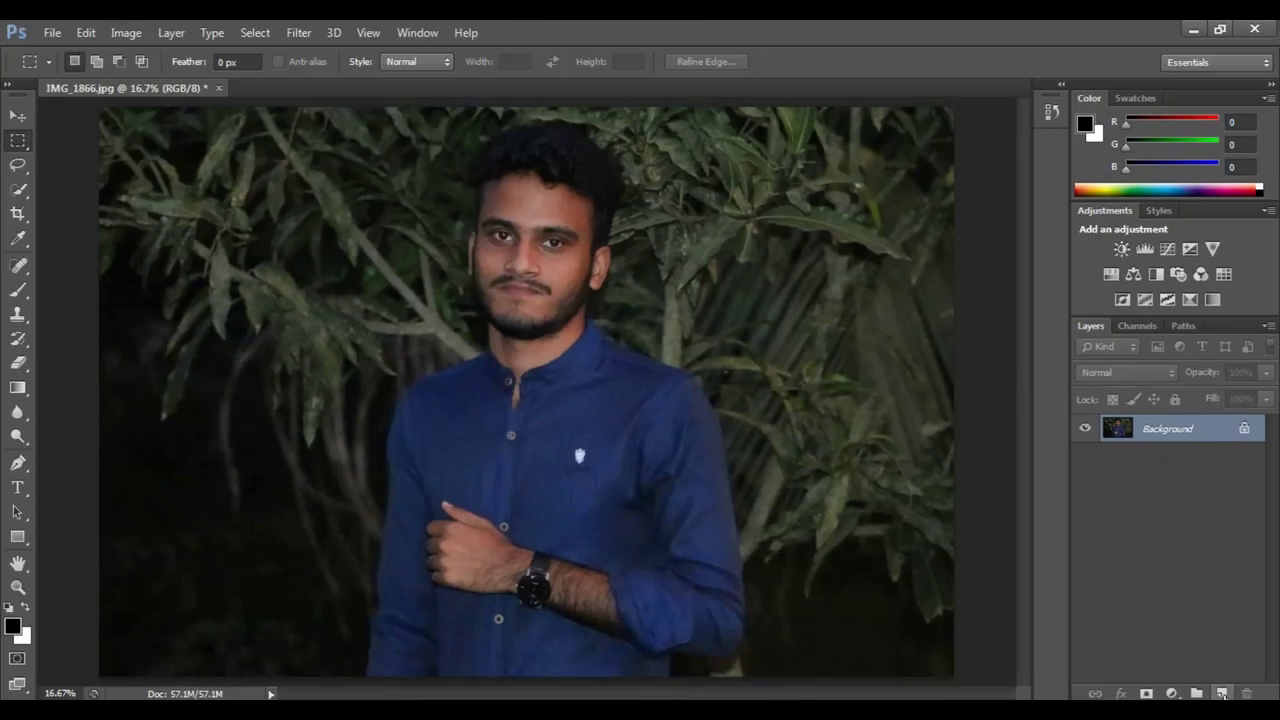
- Create Layer 1 above the Background and fill it completely with white
left_click(1222, 694)
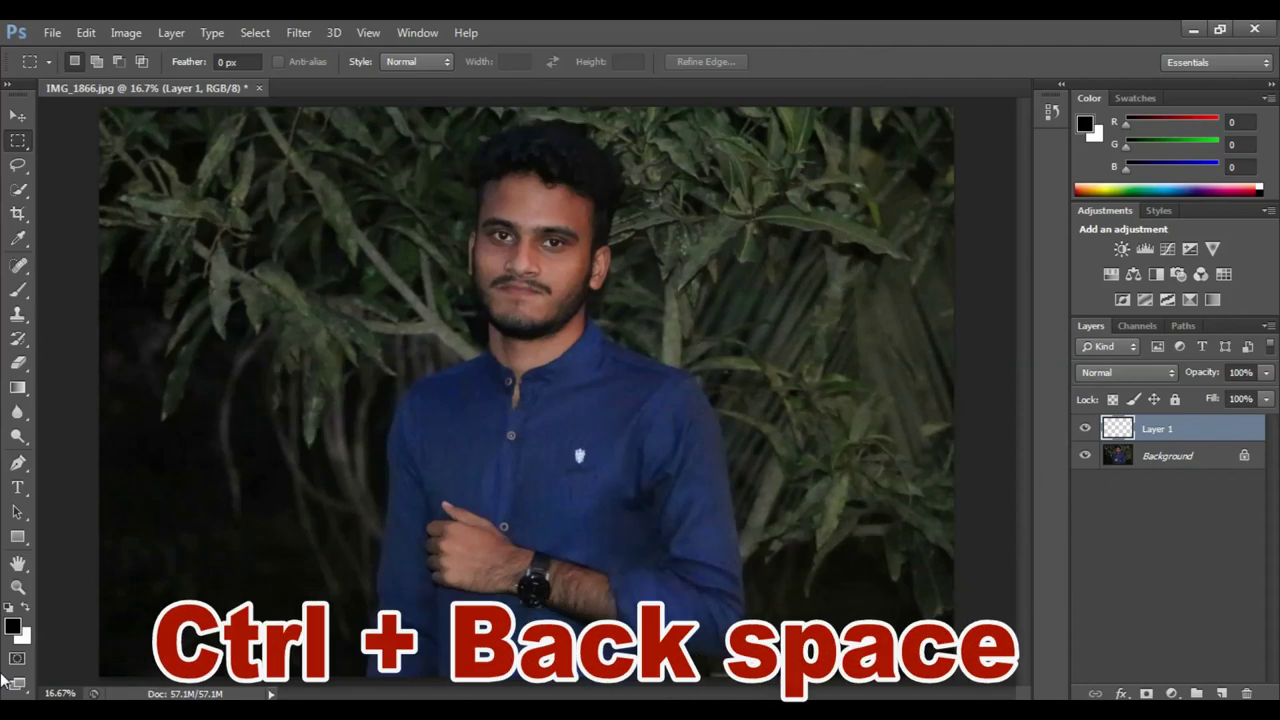
key("ctrl+BackSpace")
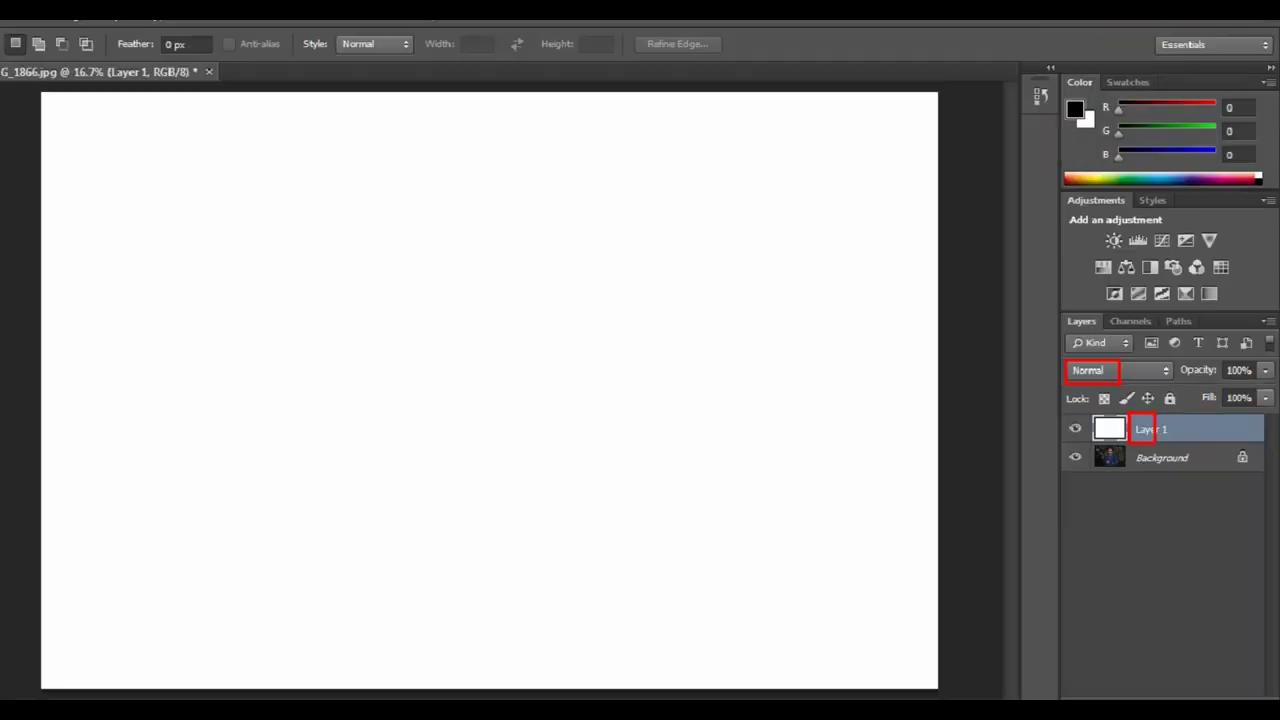
left_click(1125, 376)
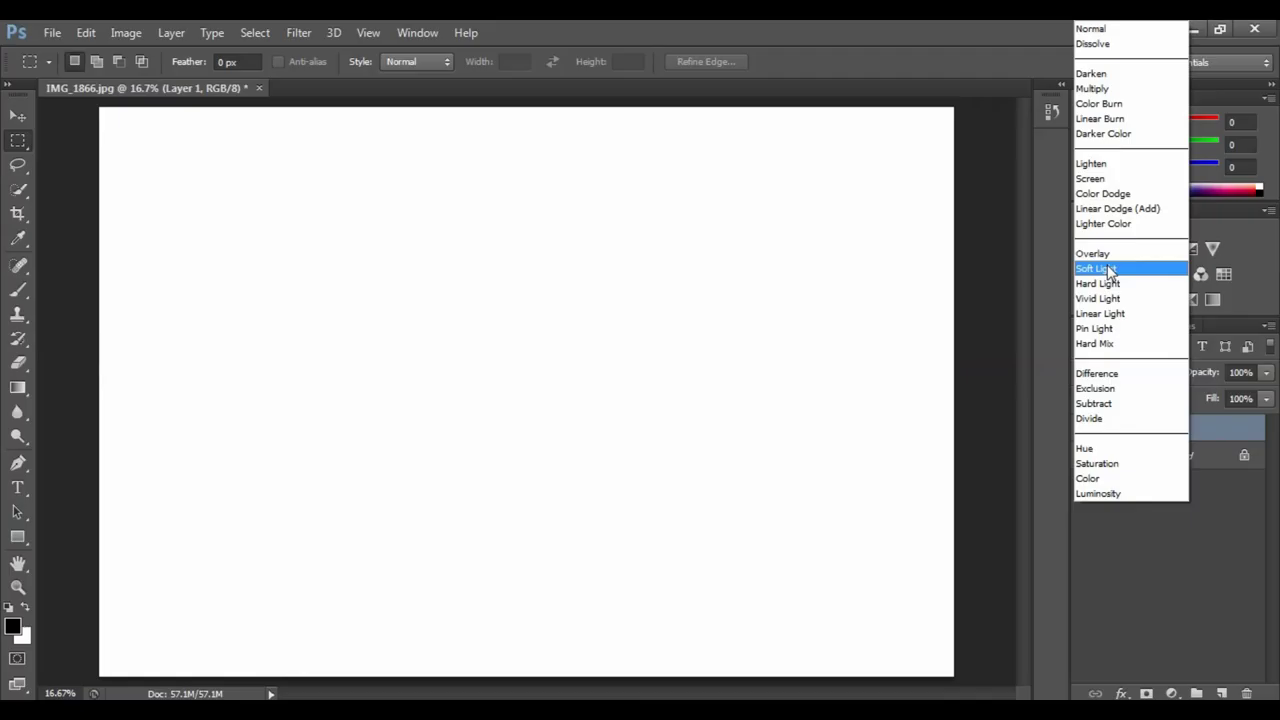
- Set Layer 1's blending mode to Soft Light
left_click(1108, 268)
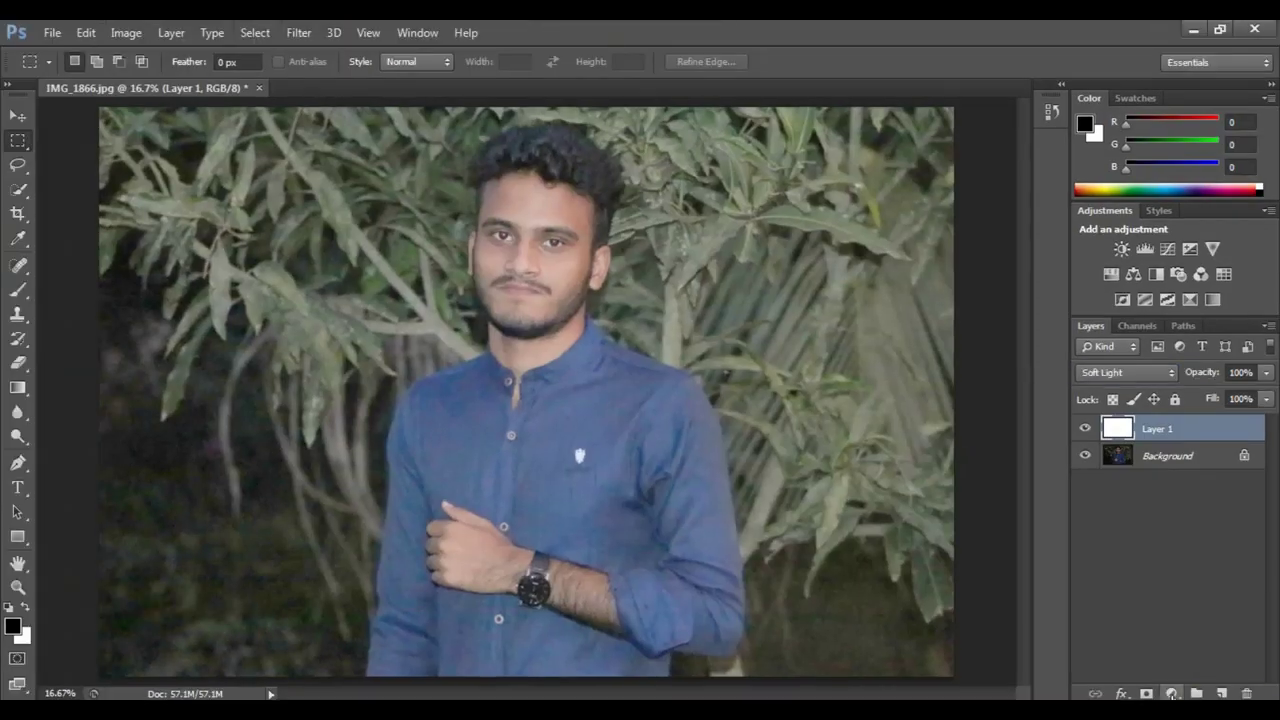
- Create a Hue/Saturation adjustment layer set to Hue +21, Saturation +37
left_click(1195, 689)
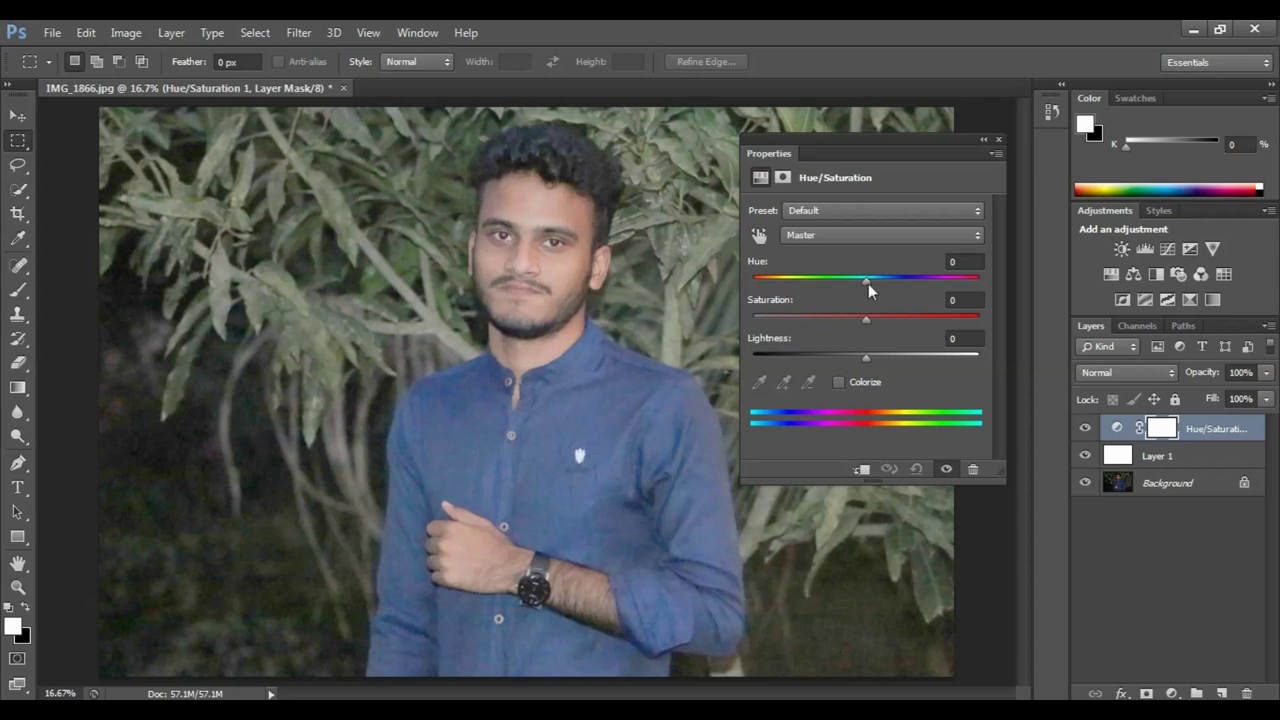
mouse_move(868, 281)
left_mouse_down()
mouse_move(885, 283)
mouse_move(877, 320)
mouse_move(889, 320)
mouse_move(877, 283)
mouse_move(891, 286)
mouse_move(896, 318)
left_mouse_up()
left_click_drag(904, 320, 908, 320)
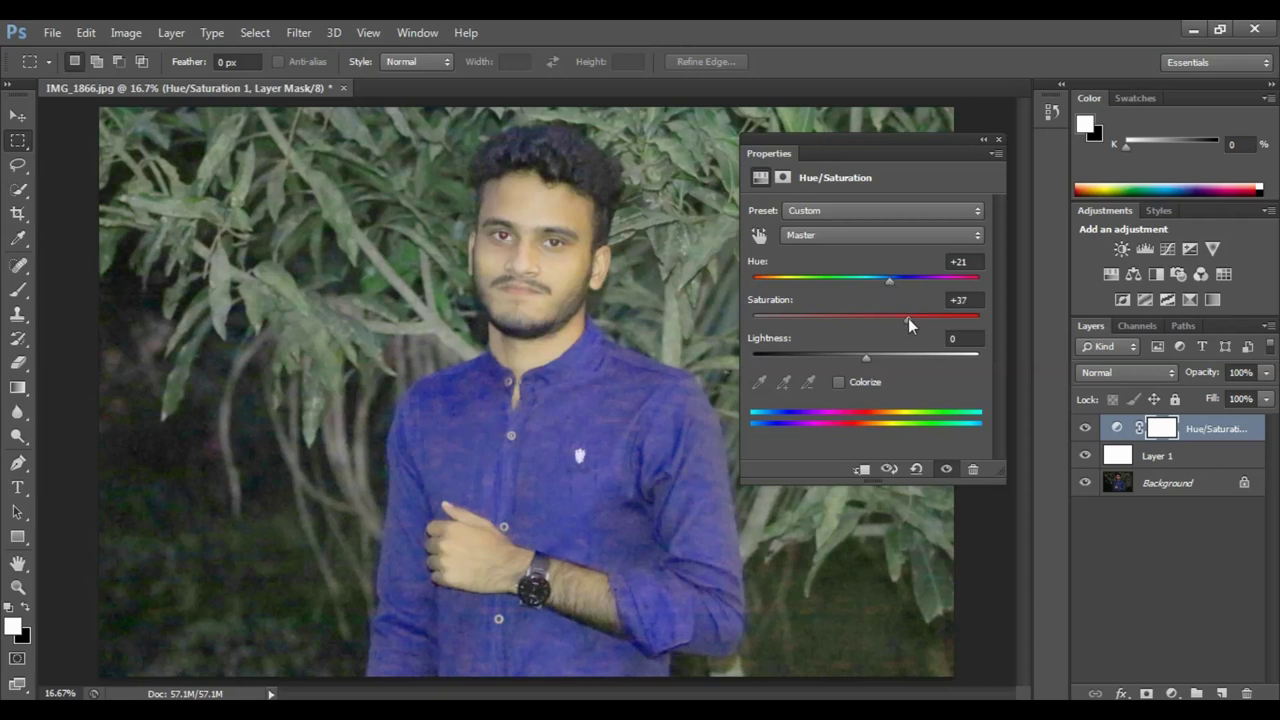
left_click(998, 140)
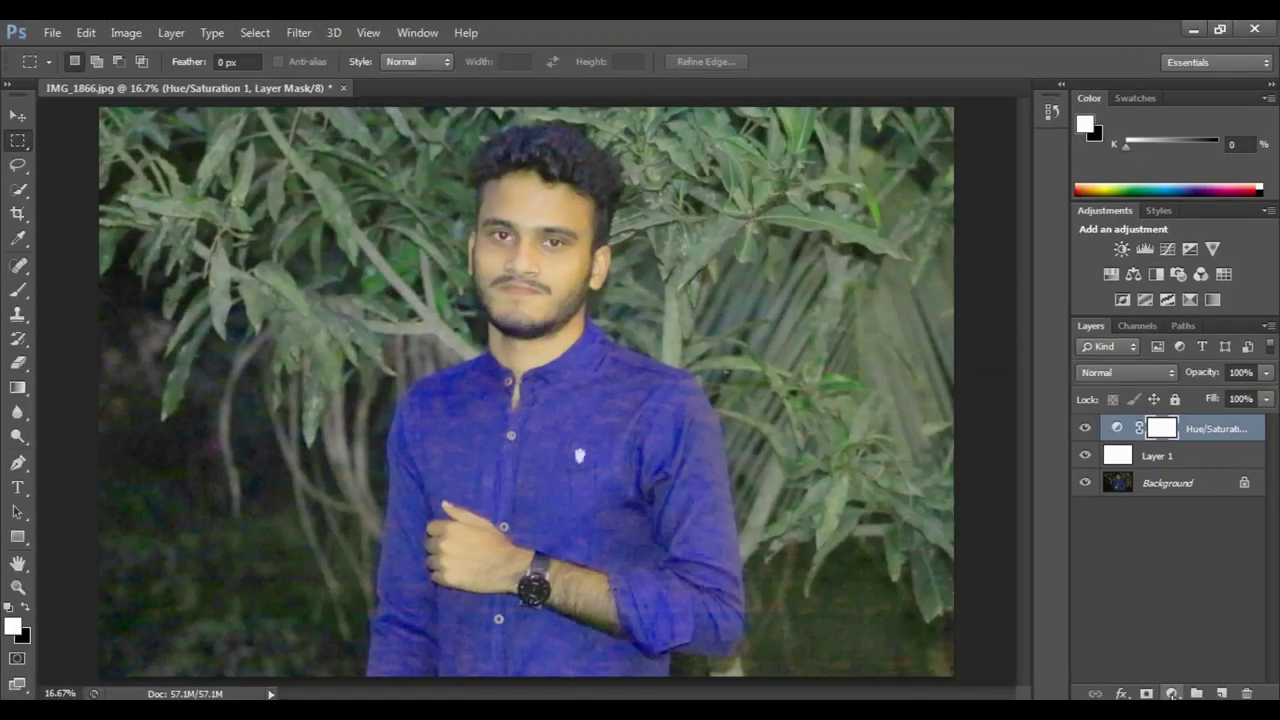
- Create a Levels adjustment layer with input levels 37, 1.00 and 230
left_click(1173, 694)
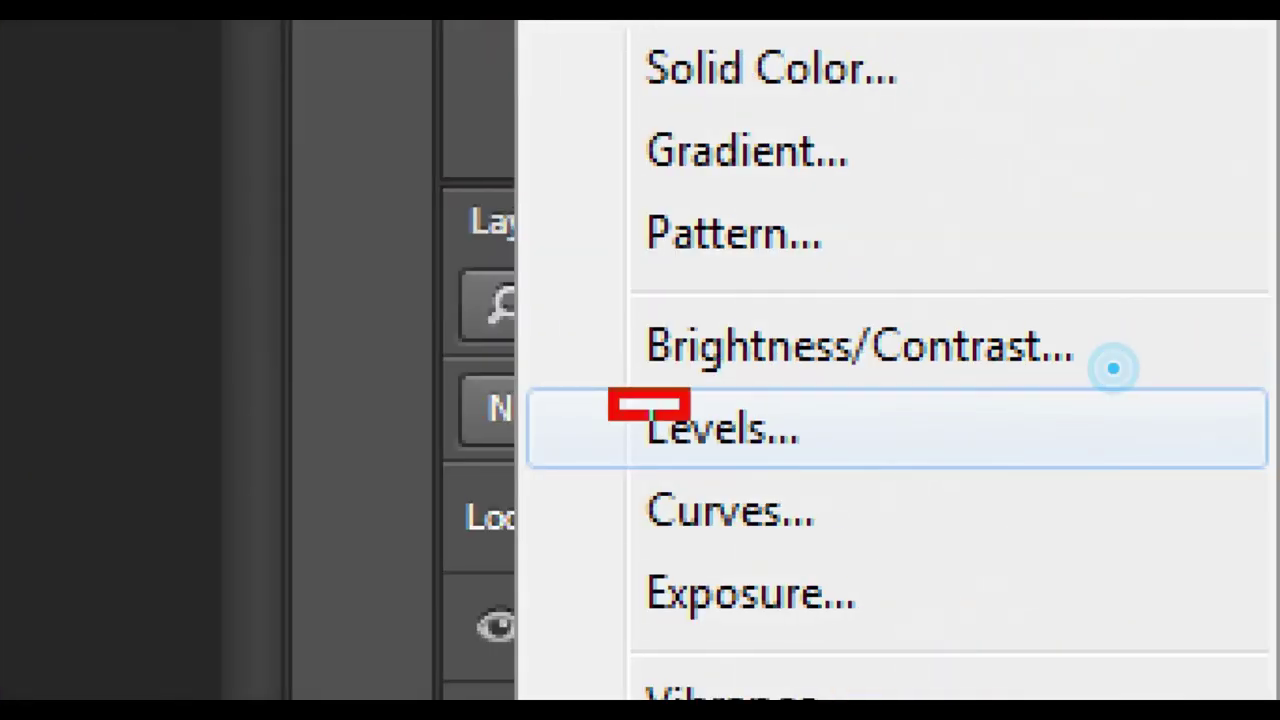
left_click(1068, 358)
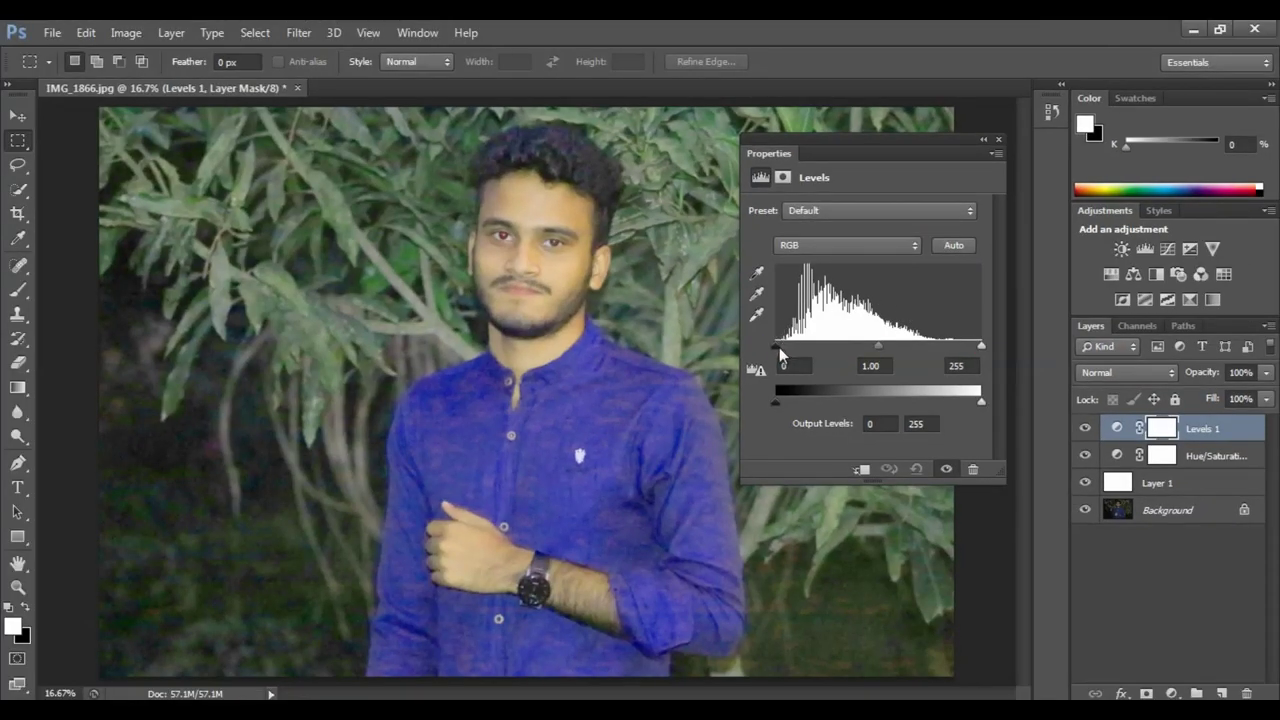
left_click_drag(777, 346, 806, 348)
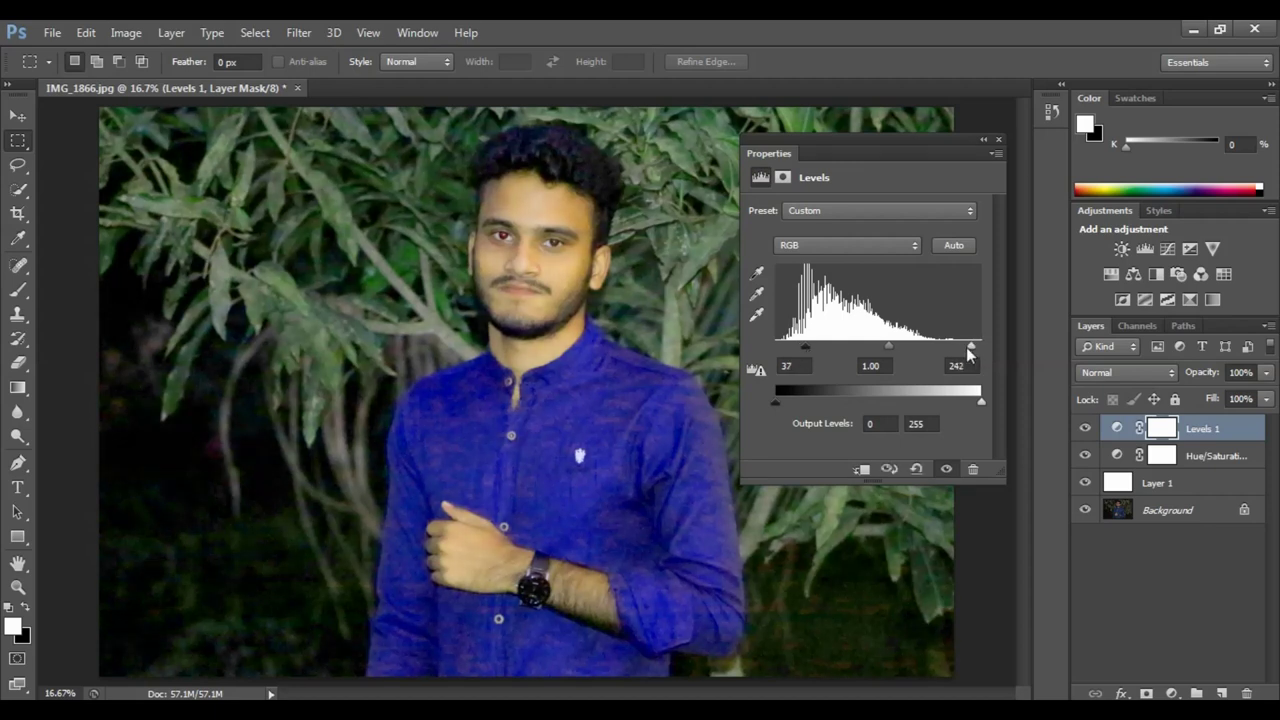
left_click_drag(966, 347, 961, 348)
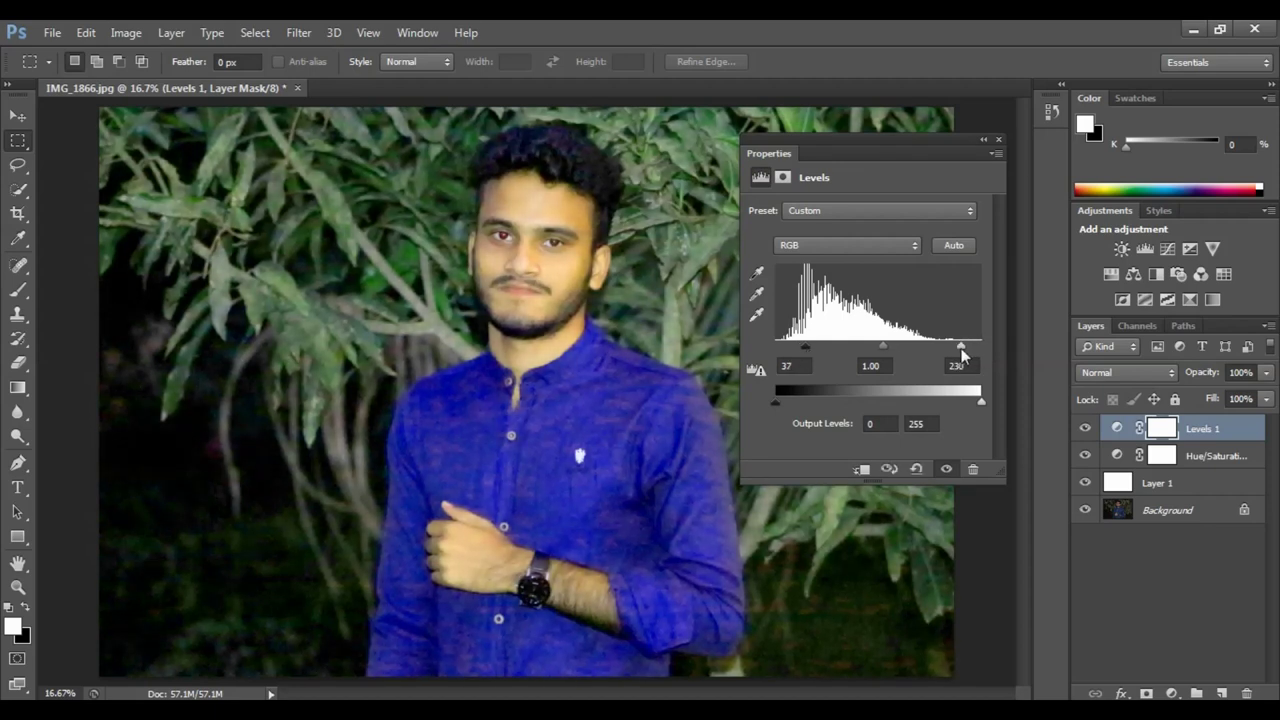
left_click(998, 141)
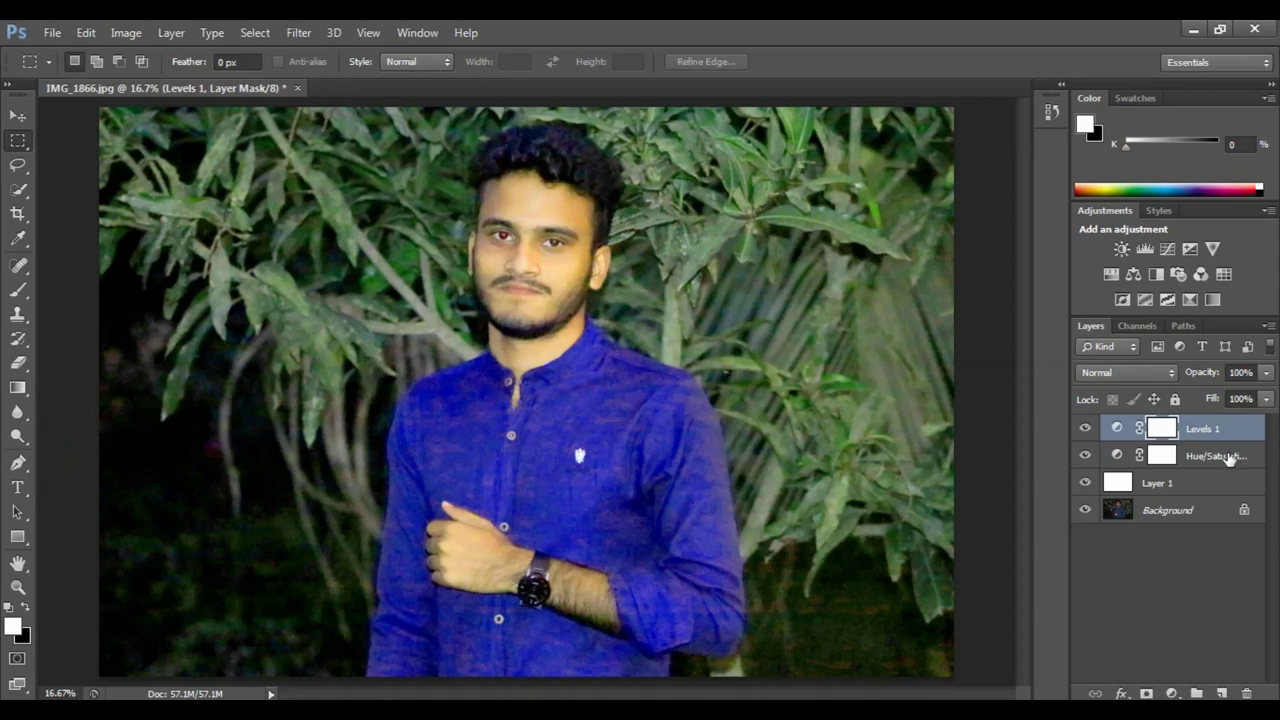
- Group Layer 1, Hue/Saturation and Levels 1 into Group 1
left_click(1229, 457, "shift")
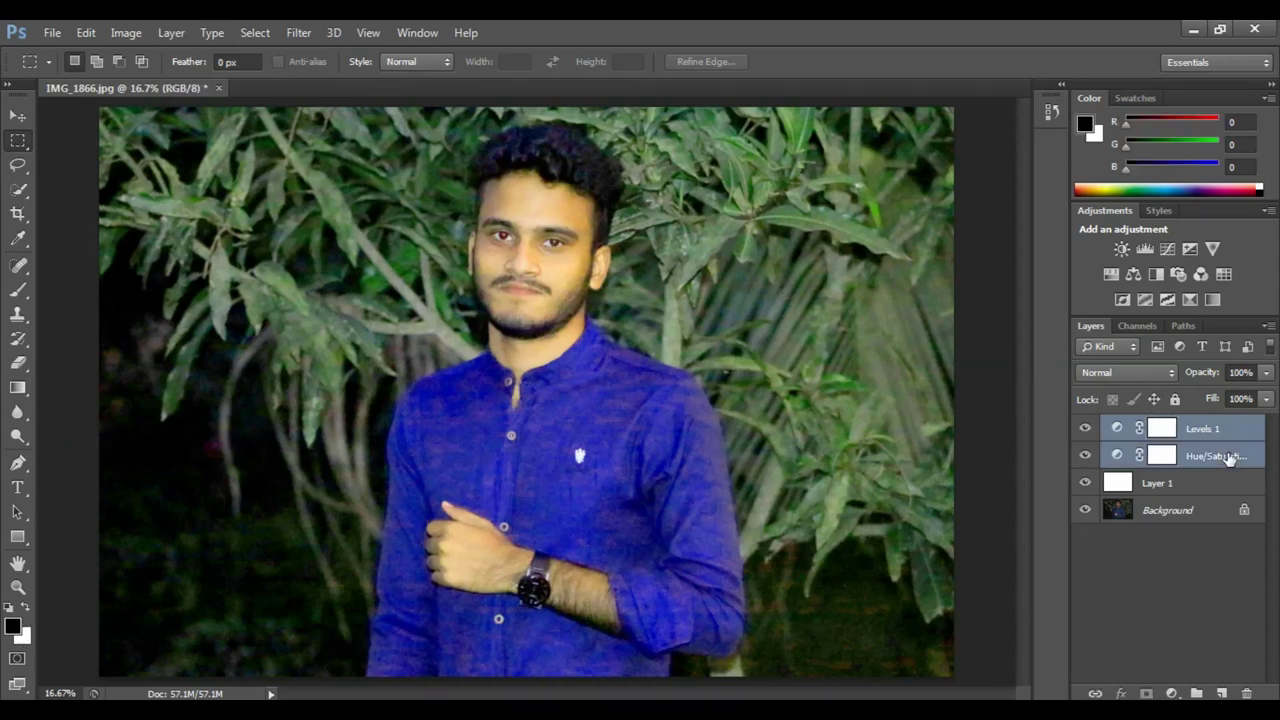
left_click(1175, 484, "shift")
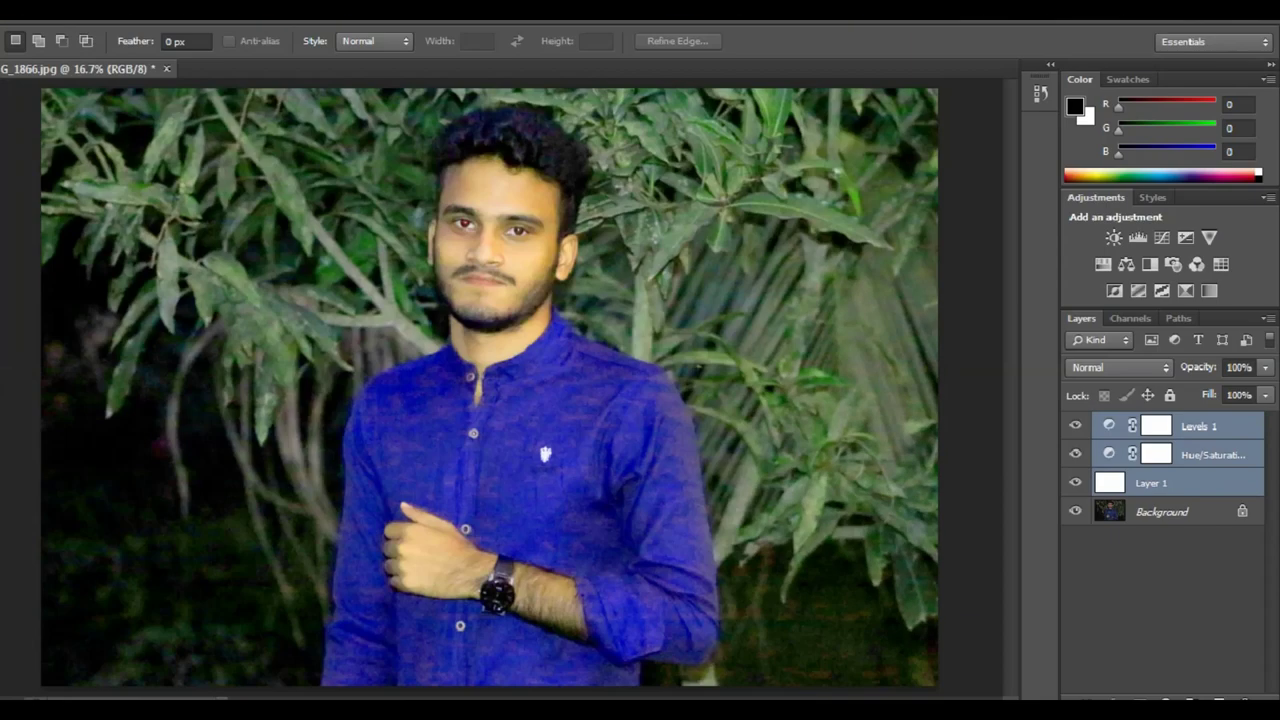
key("ctrl+g")
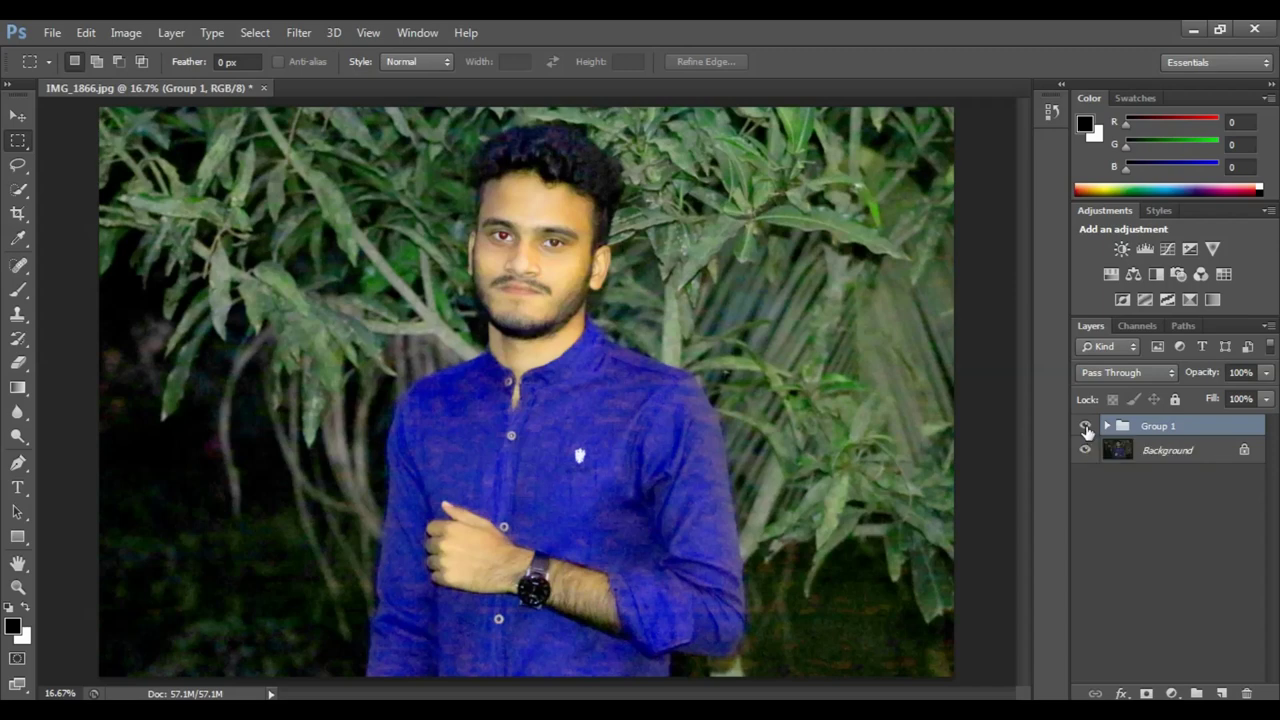
- Toggle Group 1 off and on to compare, then zoom out to the whole portrait
left_click(1085, 427)
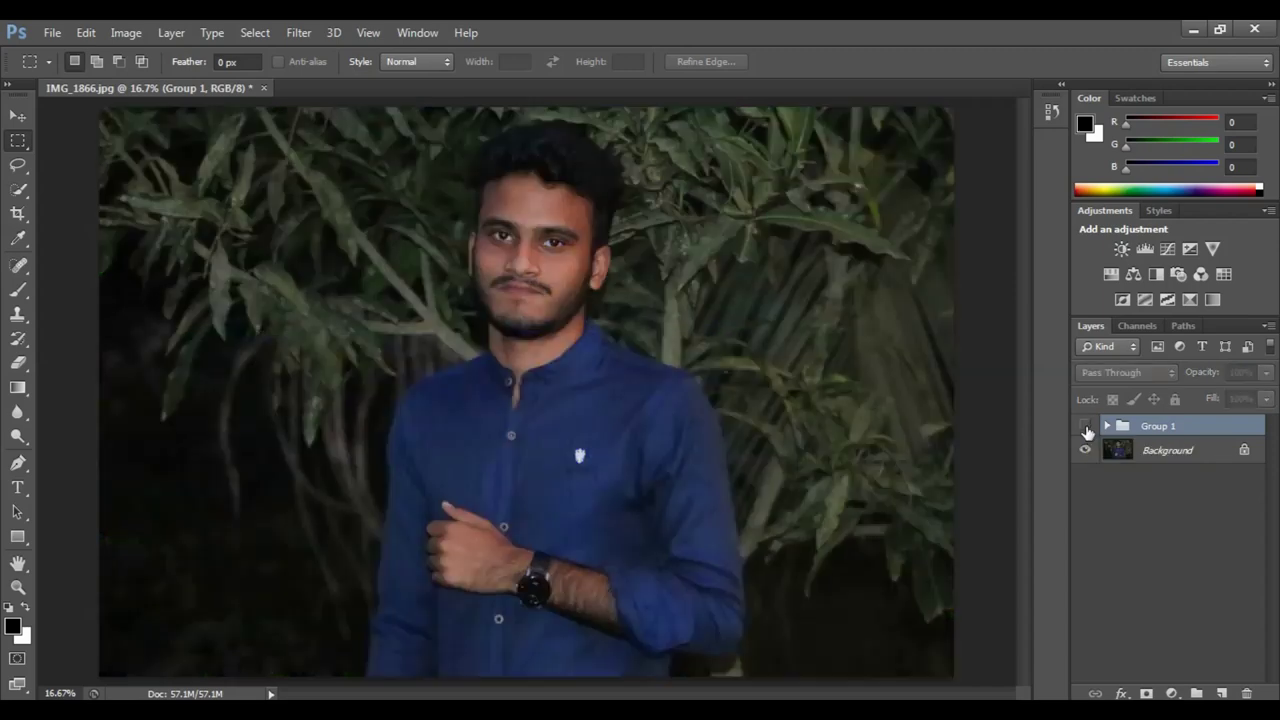
left_click(1085, 427)
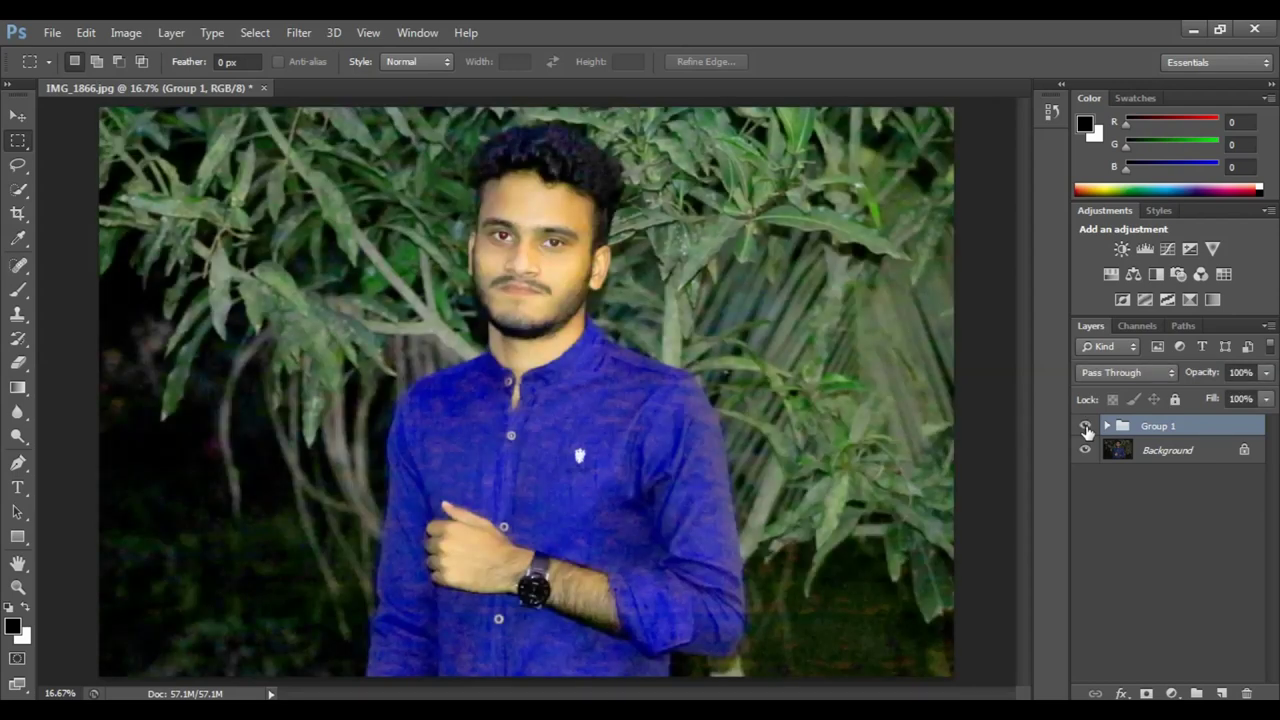
key("ctrl+minus")
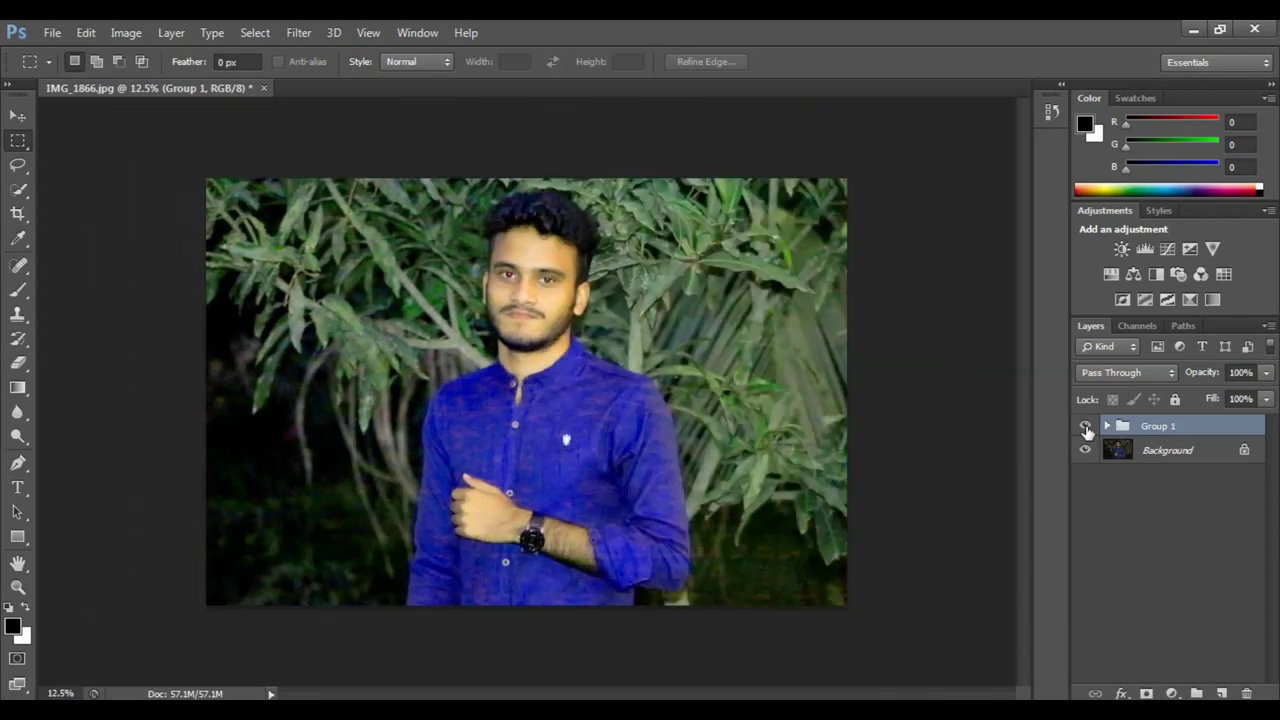